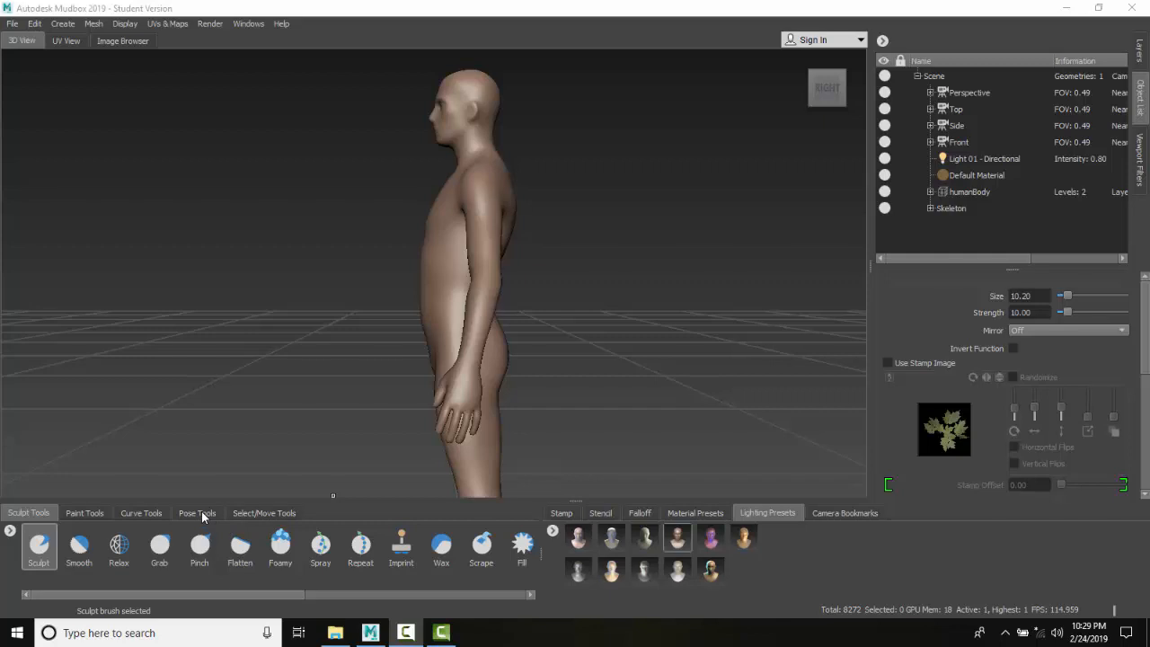
# Step: Use the Pose tool on the left elbow joint to rotate the forearm slightly backward and shift it down and forward
pyautogui.click(198, 513)
pyautogui.click(98, 546)
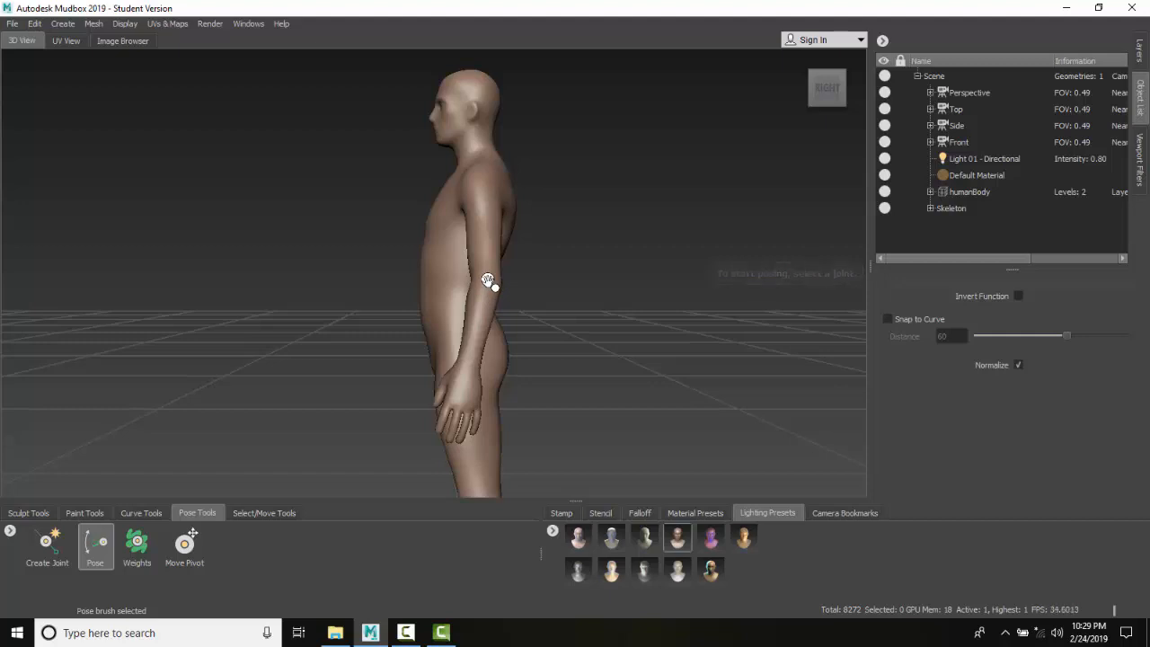
pyautogui.click(487, 280)
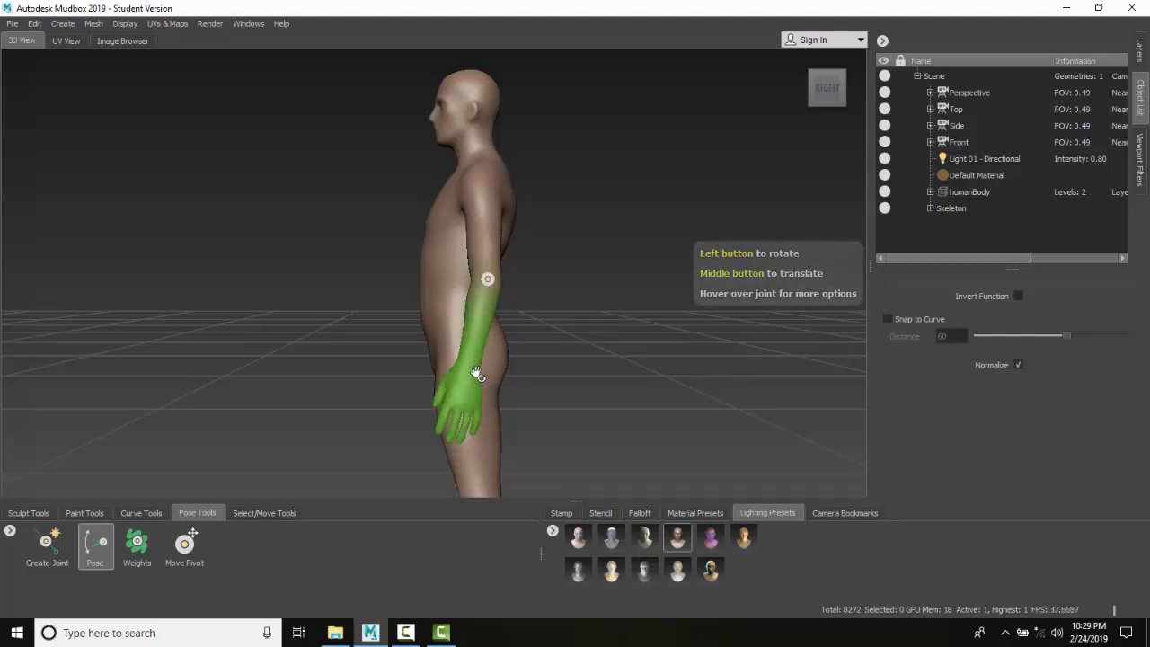
pyautogui.moveTo(479, 380); pyautogui.dragTo(495, 362)
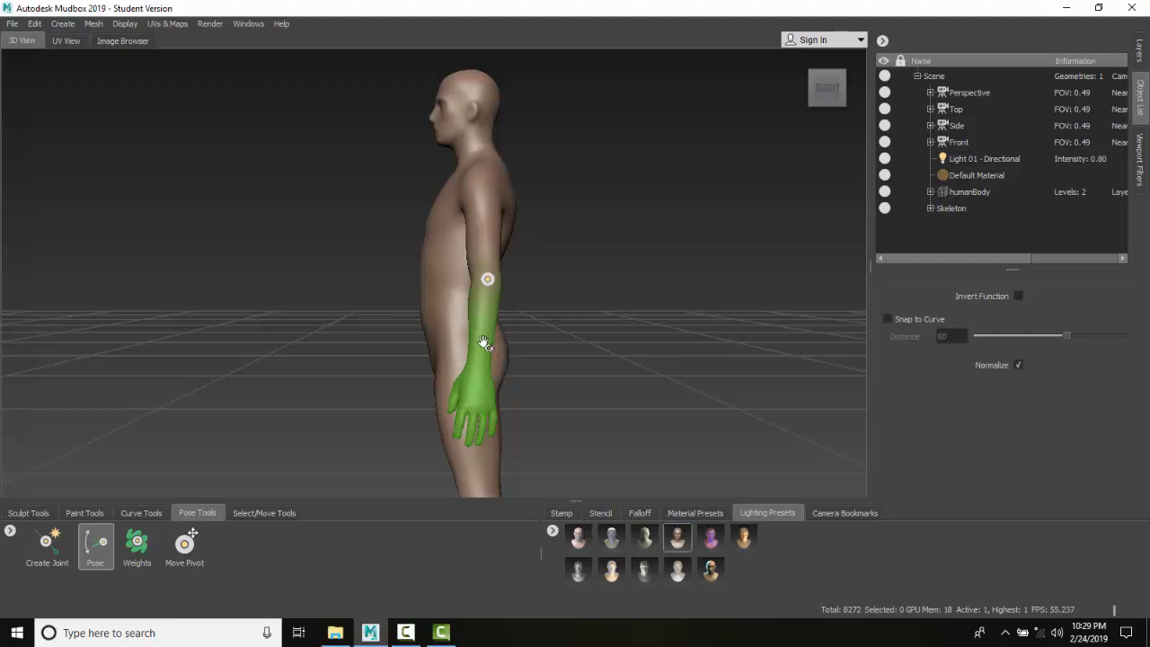
pyautogui.moveTo(481, 341)
pyautogui.mouseDown(button='middle')
pyautogui.moveTo(459, 536)
pyautogui.moveTo(485, 281)
pyautogui.moveTo(470, 353)
pyautogui.mouseUp(button='middle')
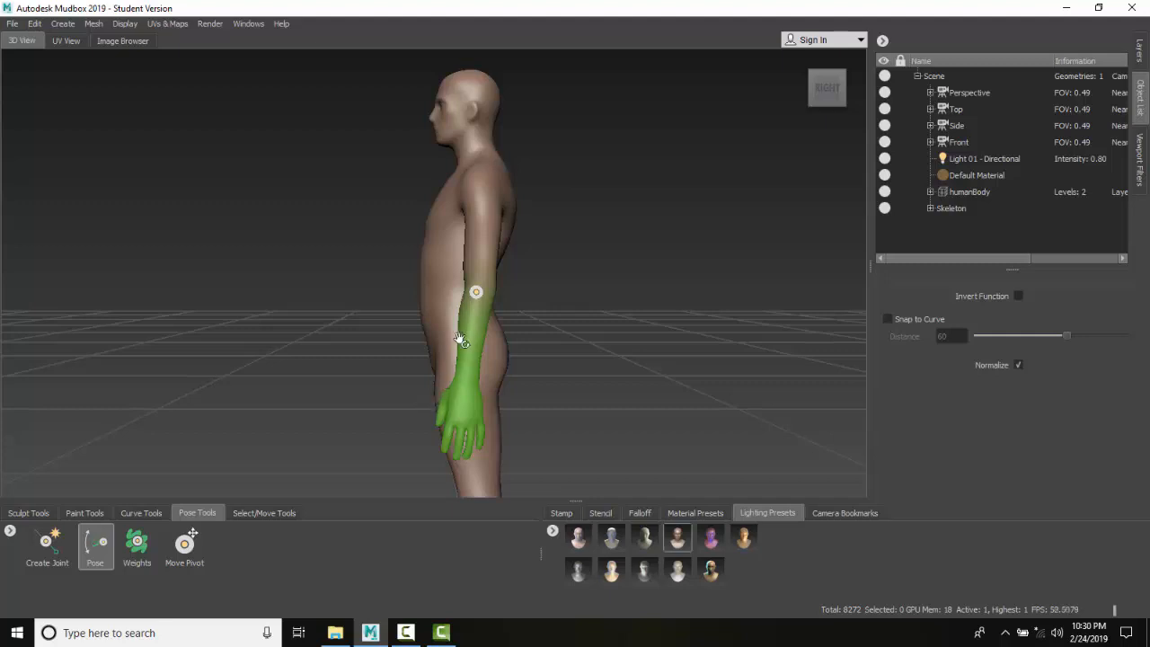
# Step: Enlarge the left forearm and hand by scaling them from the elbow joint
pyautogui.moveTo(471, 318)
pyautogui.mouseDown()
pyautogui.moveTo(467, 377)
pyautogui.moveTo(475, 269)
pyautogui.moveTo(492, 222)
pyautogui.moveTo(461, 274)
pyautogui.moveTo(475, 370)
pyautogui.mouseUp()
pyautogui.moveTo(472, 289); pyautogui.dragTo(476, 285)
pyautogui.moveTo(476, 299); pyautogui.dragTo(504, 196, button='right')
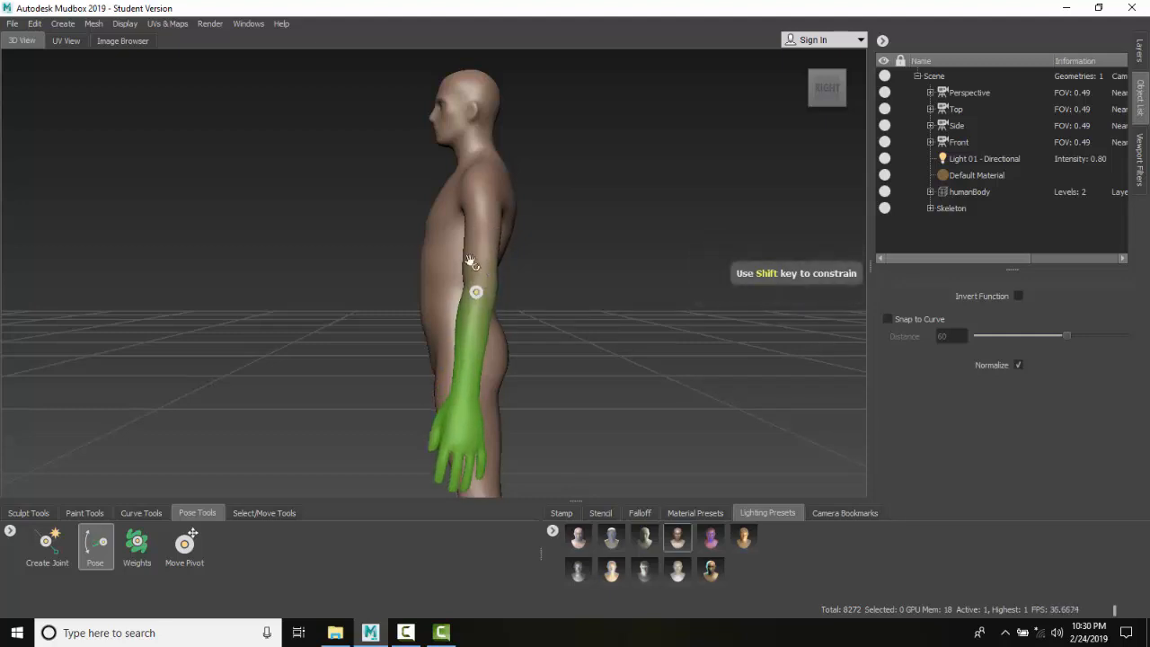
pyautogui.moveTo(476, 294); pyautogui.dragTo(493, 203, button='right')
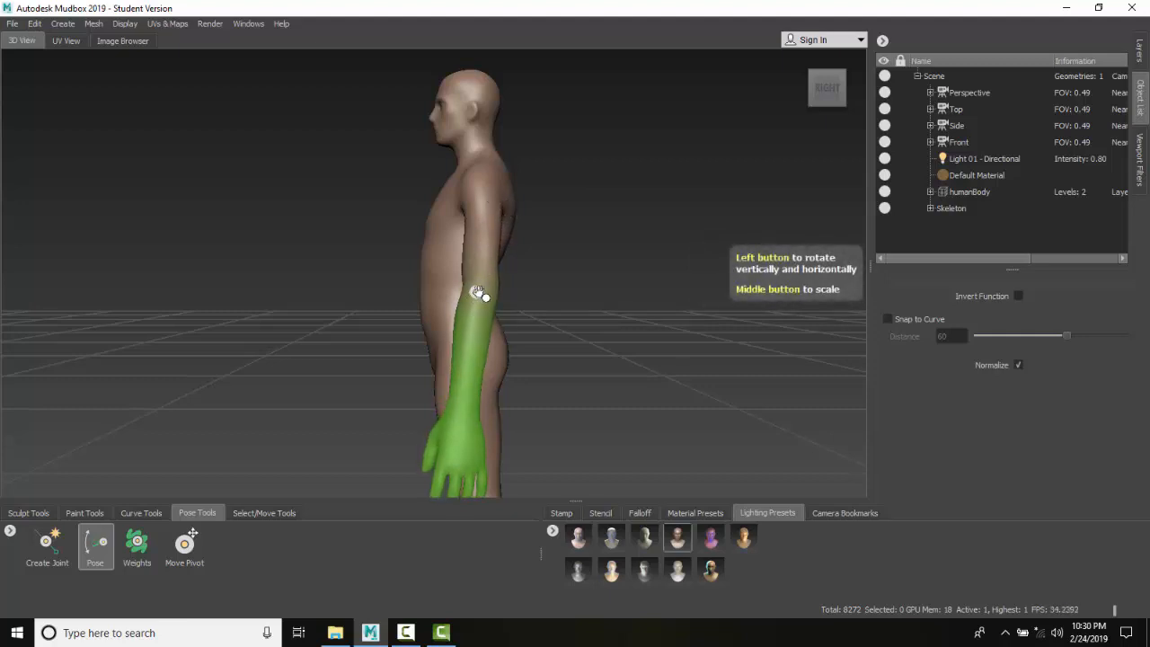
pyautogui.moveTo(476, 294); pyautogui.dragTo(509, 185, button='middle')
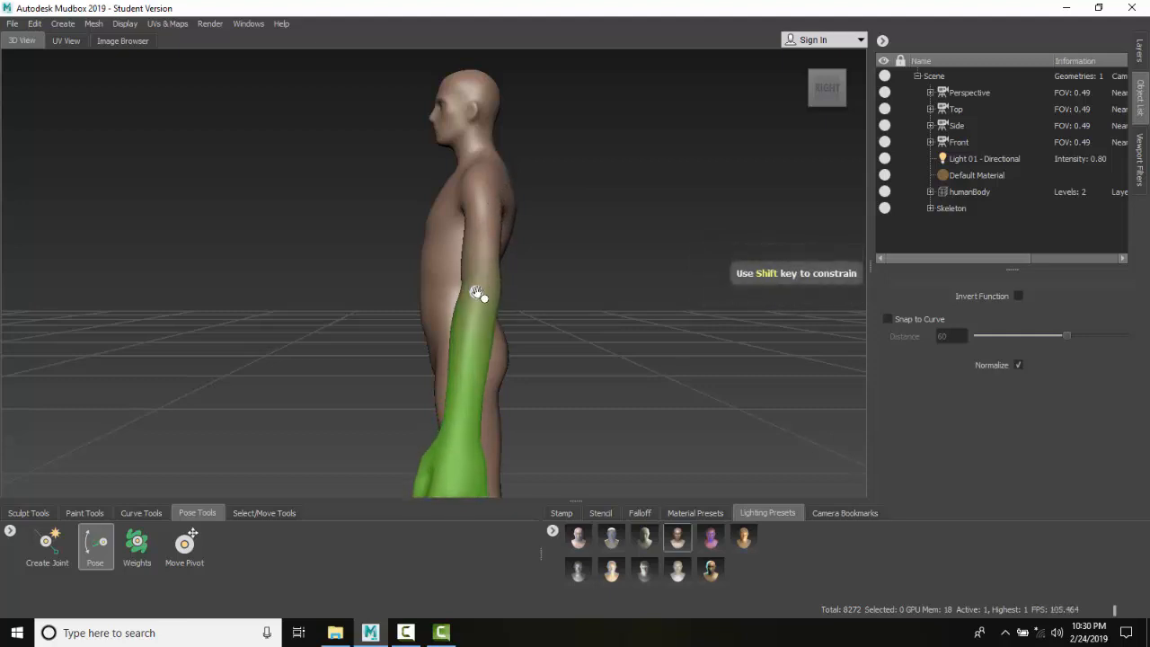
pyautogui.moveTo(474, 300); pyautogui.dragTo(497, 209, button='middle')
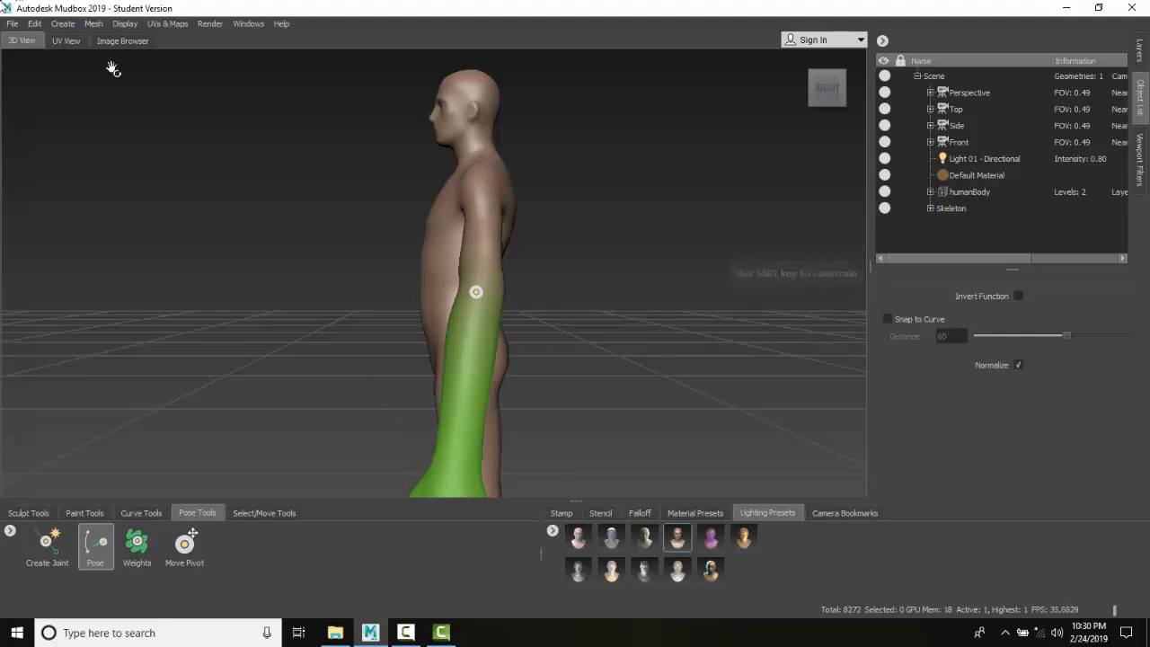
# Step: Undo the last scaling changes to the left forearm and hand
pyautogui.click(34, 24)
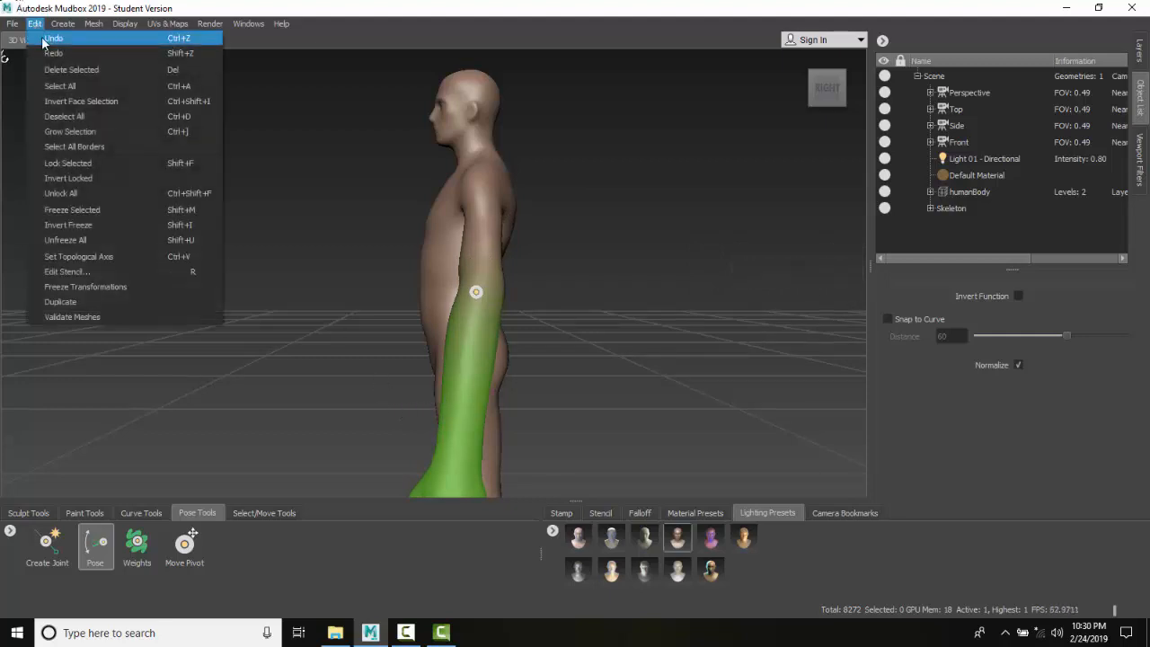
pyautogui.click(42, 36)
pyautogui.click(34, 24)
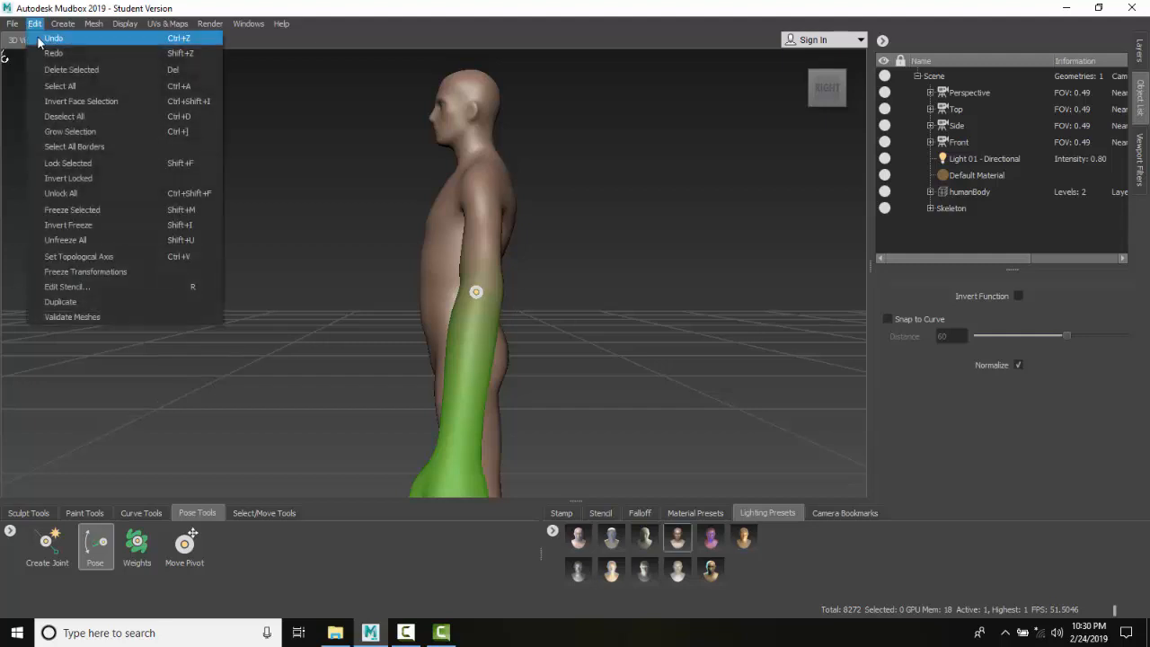
pyautogui.click(45, 38)
pyautogui.click(34, 24)
pyautogui.click(49, 39)
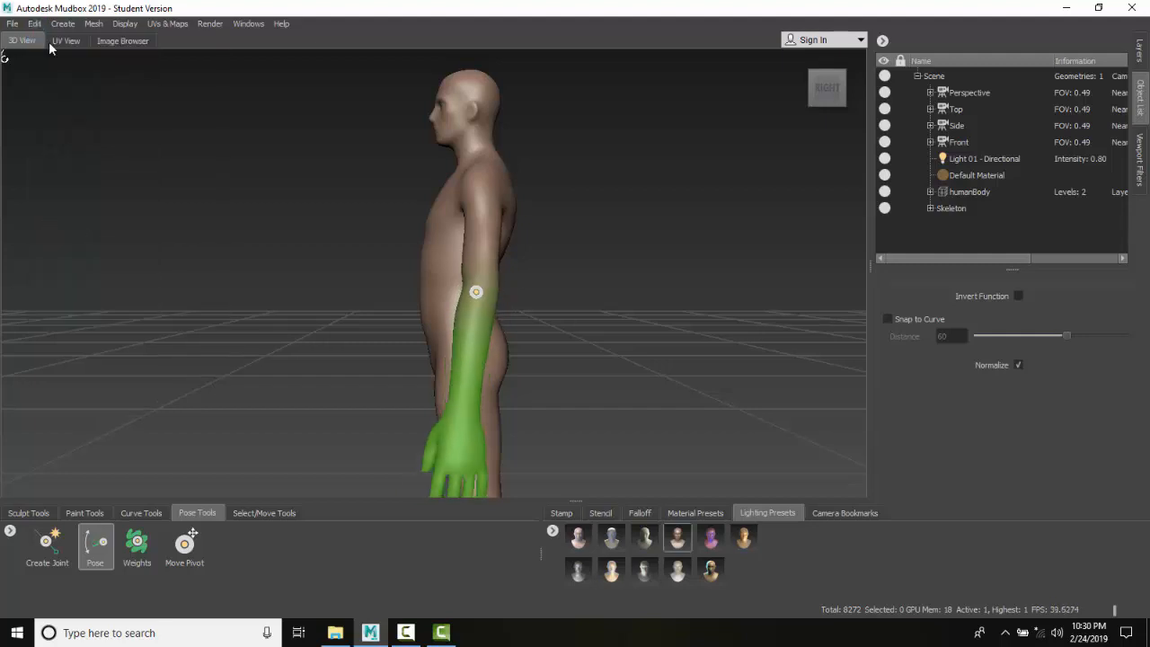
pyautogui.click(35, 24)
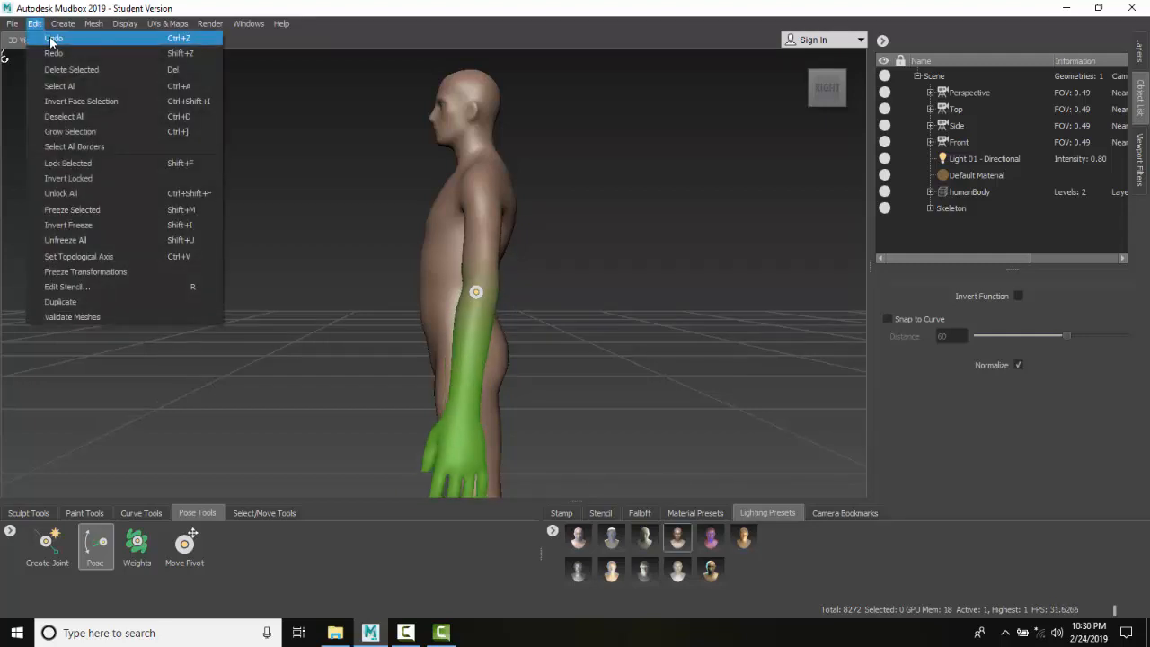
pyautogui.click(49, 36)
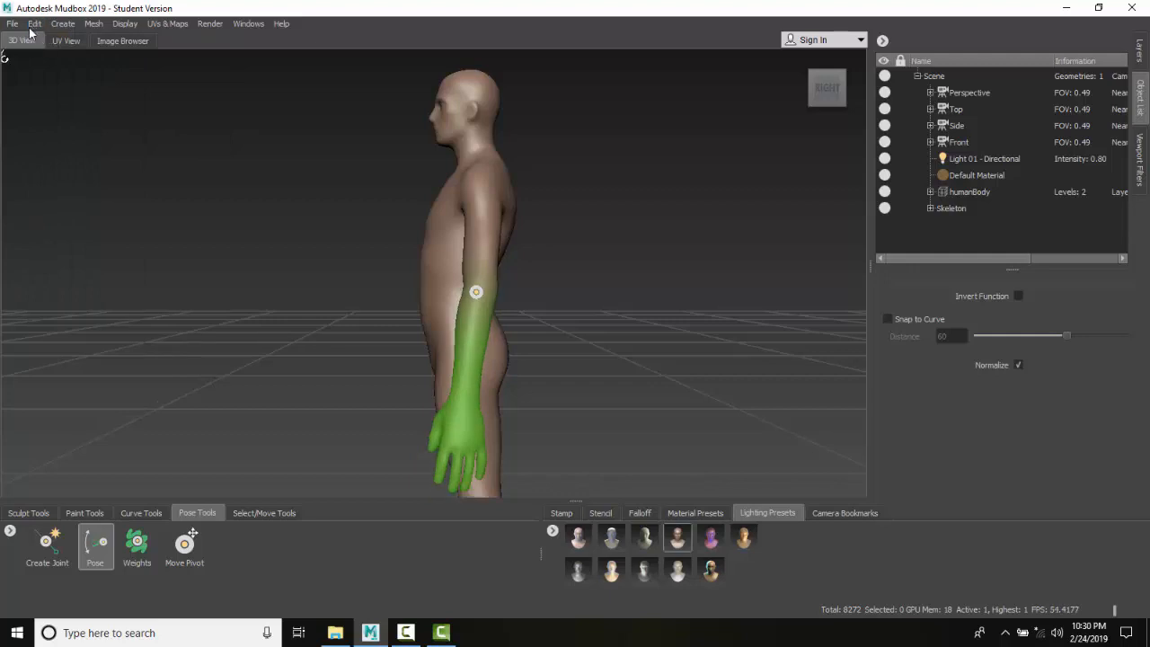
pyautogui.click(33, 25)
pyautogui.click(41, 38)
# Step: Bend the left arm by rotating the forearm diagonally forward around the elbow joint
pyautogui.moveTo(473, 331); pyautogui.dragTo(469, 317)
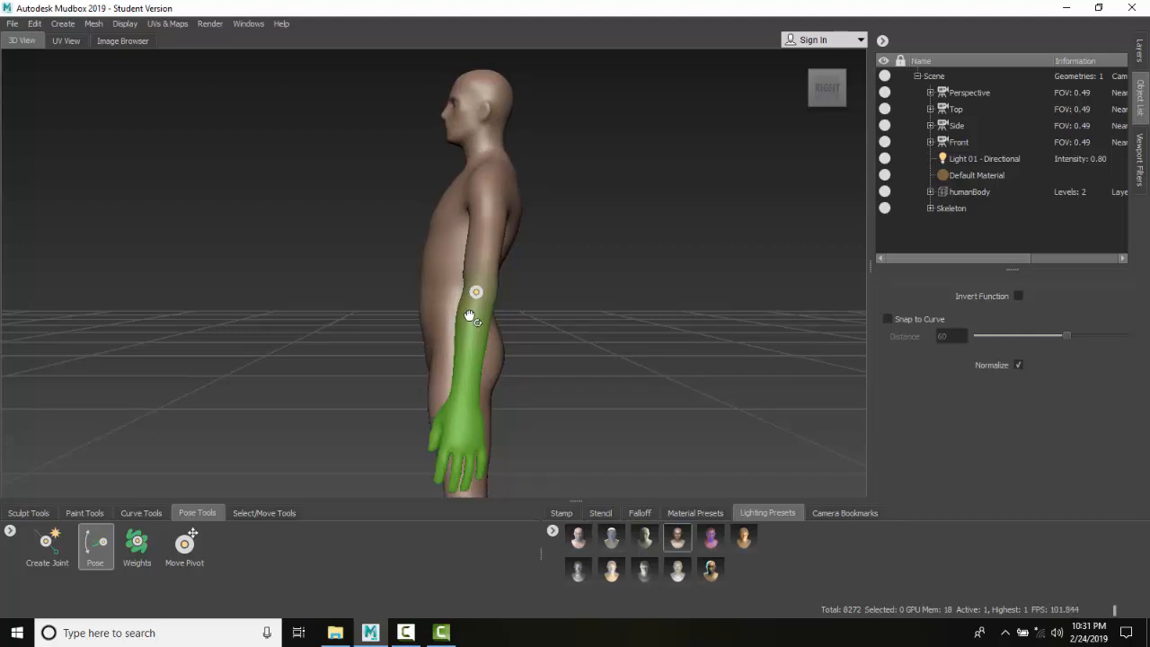
pyautogui.moveTo(469, 317); pyautogui.dragTo(472, 347)
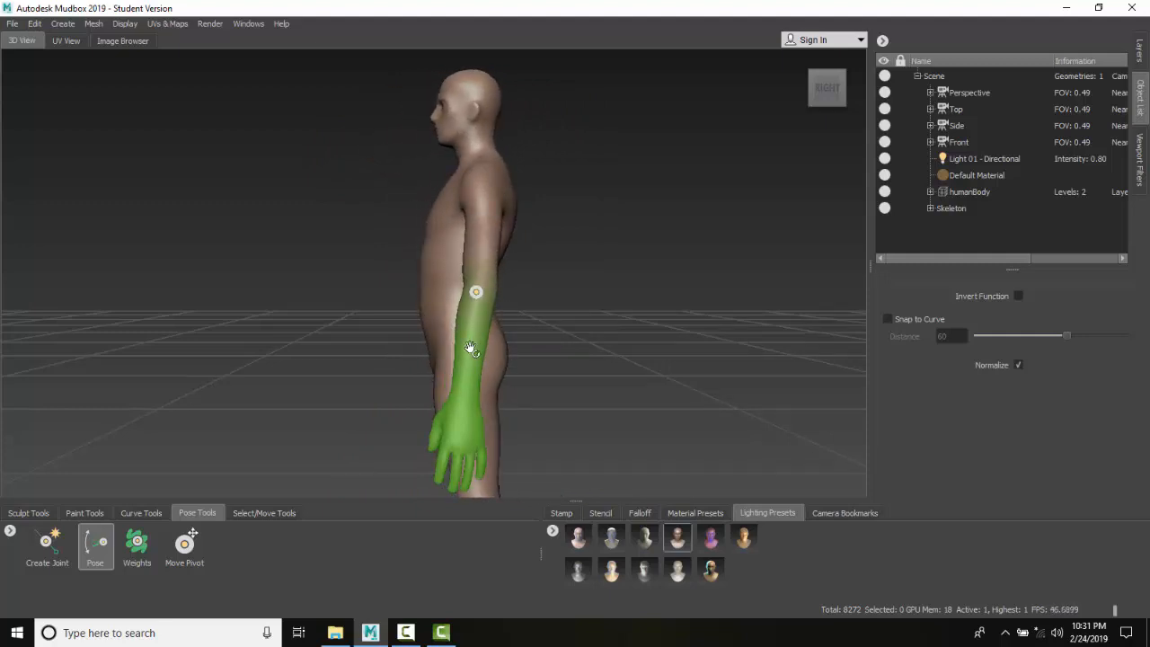
pyautogui.moveTo(478, 298)
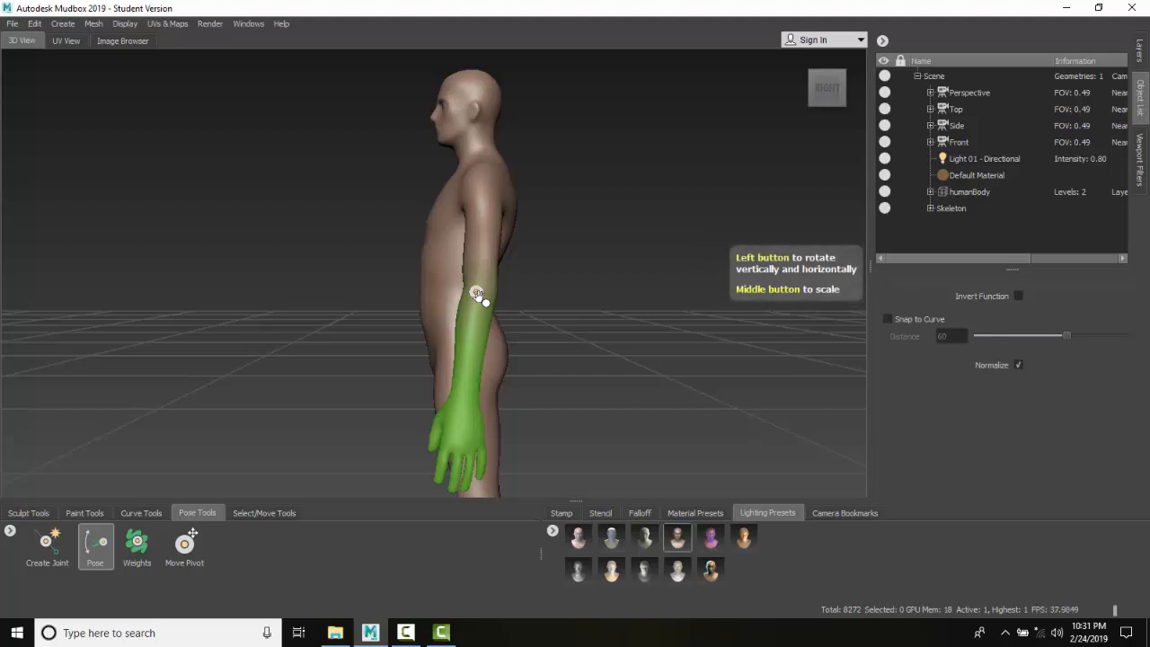
pyautogui.moveTo(477, 315)
pyautogui.mouseDown()
pyautogui.moveTo(441, 303)
pyautogui.moveTo(477, 290)
pyautogui.moveTo(486, 314)
pyautogui.moveTo(494, 295)
pyautogui.moveTo(464, 295)
pyautogui.moveTo(512, 309)
pyautogui.moveTo(465, 309)
pyautogui.moveTo(473, 290)
pyautogui.moveTo(482, 311)
pyautogui.moveTo(465, 310)
pyautogui.moveTo(454, 289)
pyautogui.moveTo(472, 308)
pyautogui.mouseUp()
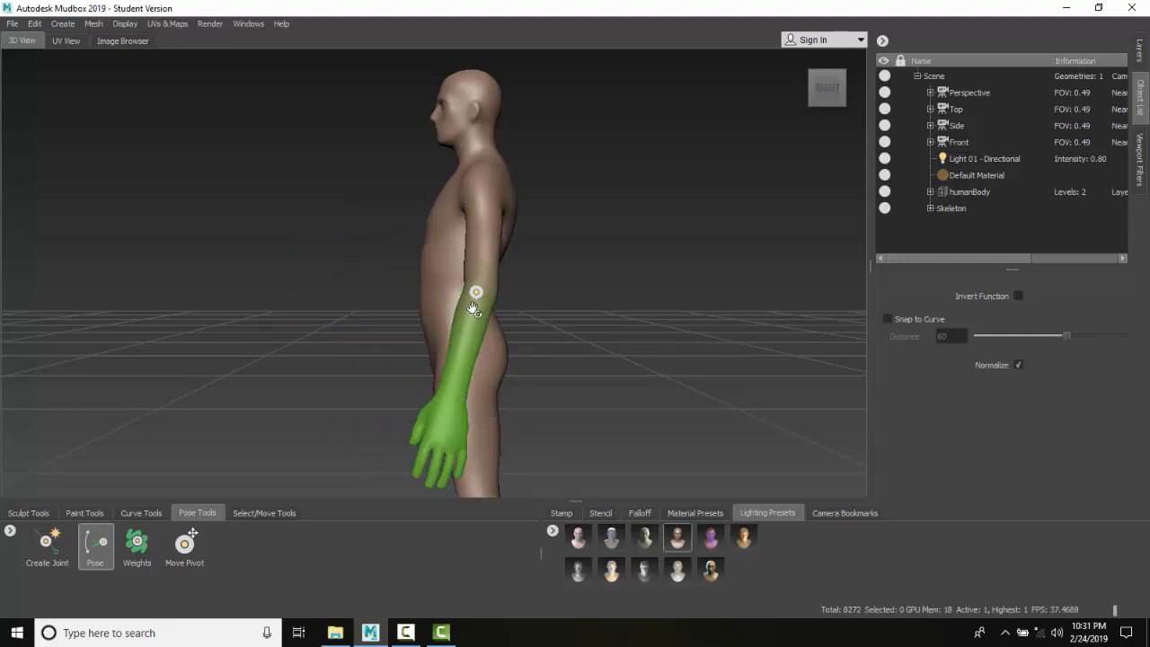
pyautogui.moveTo(474, 309); pyautogui.dragTo(466, 305)
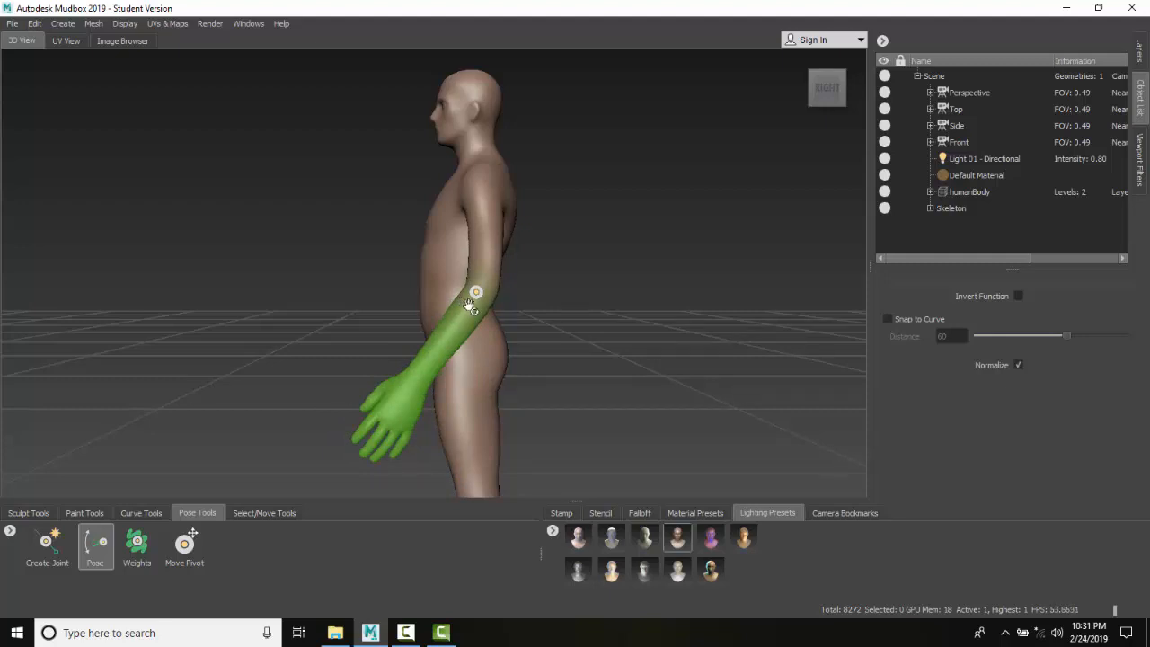
pyautogui.moveTo(469, 305)
pyautogui.mouseDown()
pyautogui.moveTo(488, 295)
pyautogui.moveTo(473, 300)
pyautogui.moveTo(483, 306)
pyautogui.moveTo(432, 298)
pyautogui.moveTo(503, 302)
pyautogui.moveTo(469, 317)
pyautogui.mouseUp()
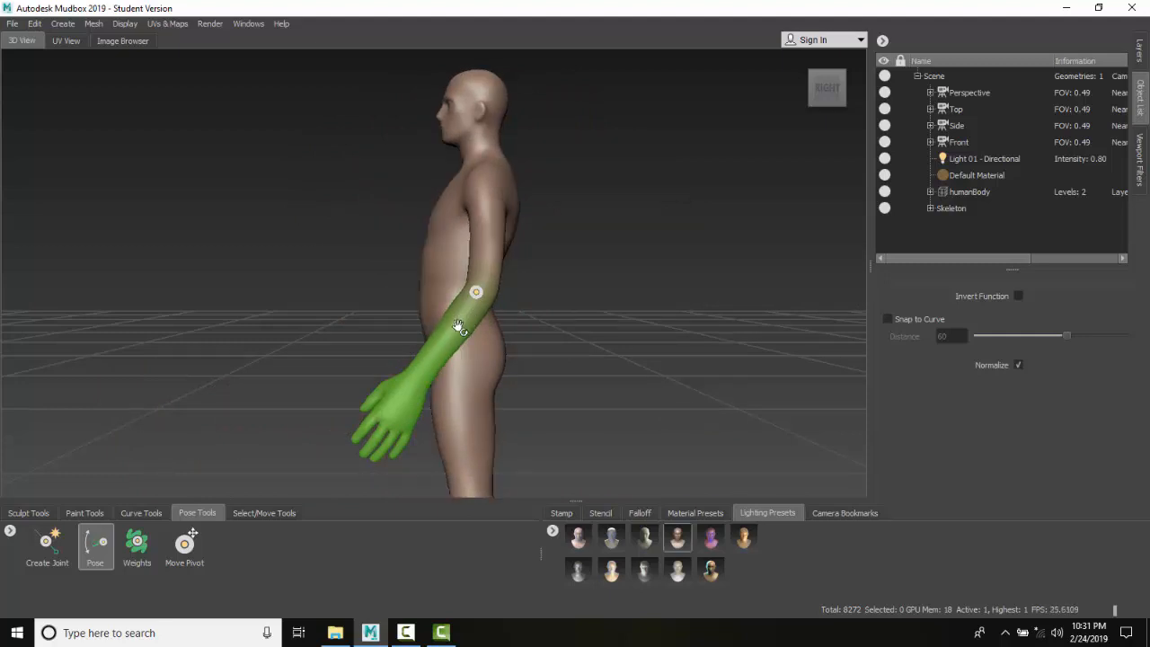
# Step: Start a new scene without saving the current one, using the Human Body starting point
pyautogui.click(12, 24)
pyautogui.click(34, 42)
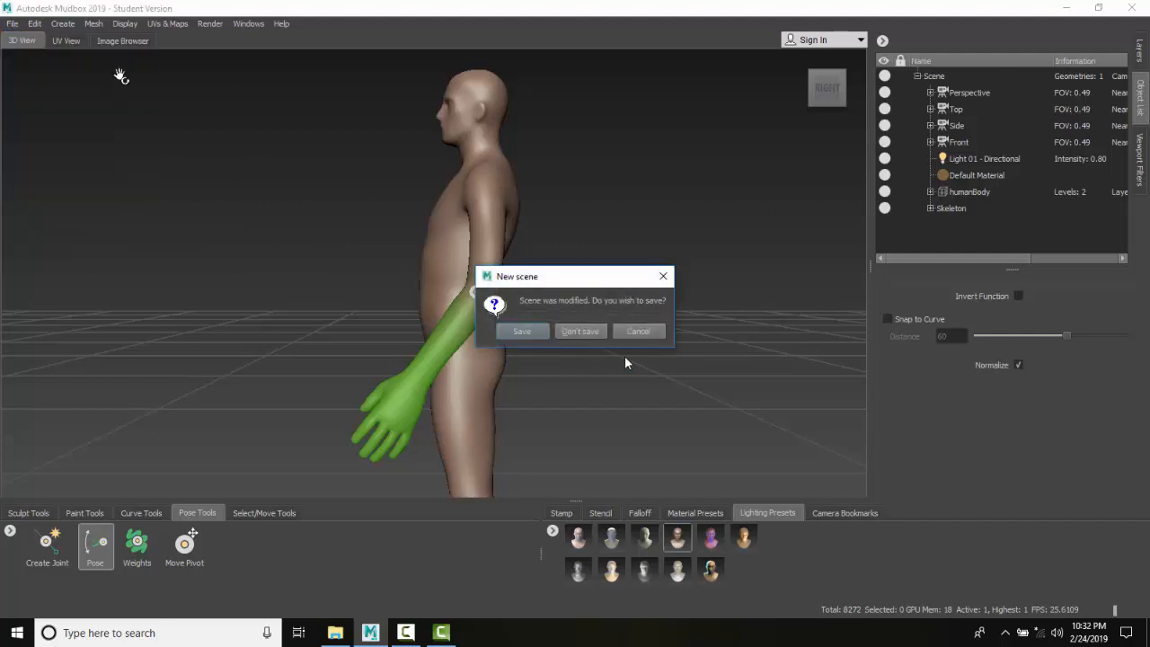
pyautogui.click(582, 331)
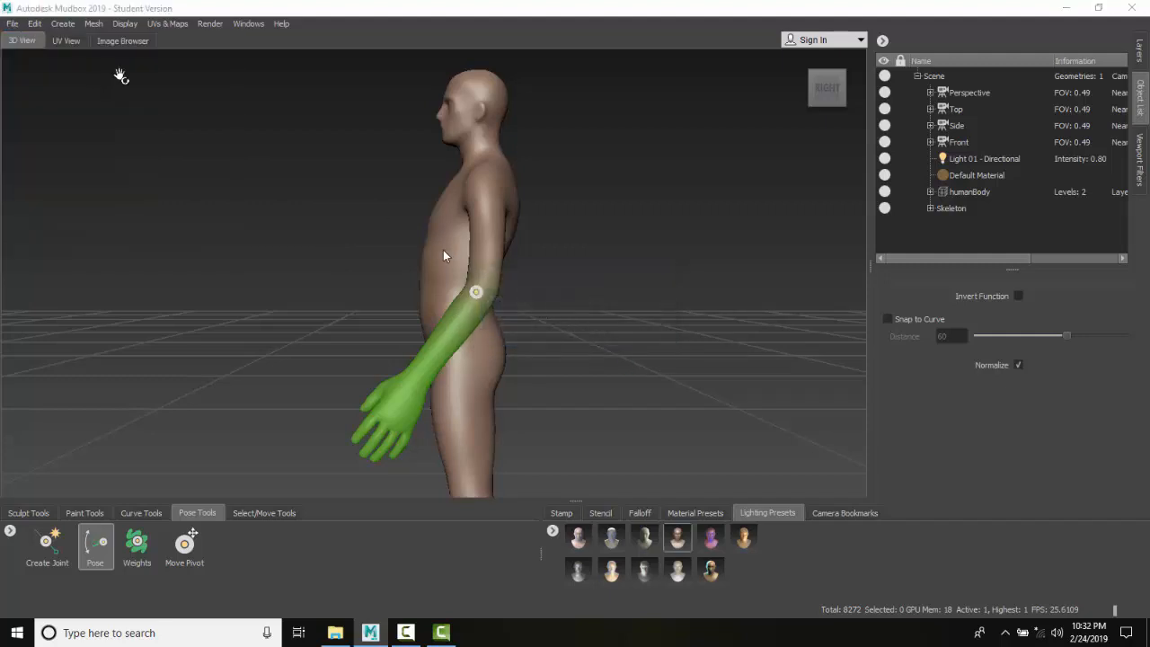
pyautogui.scroll(-3, 564, 380)
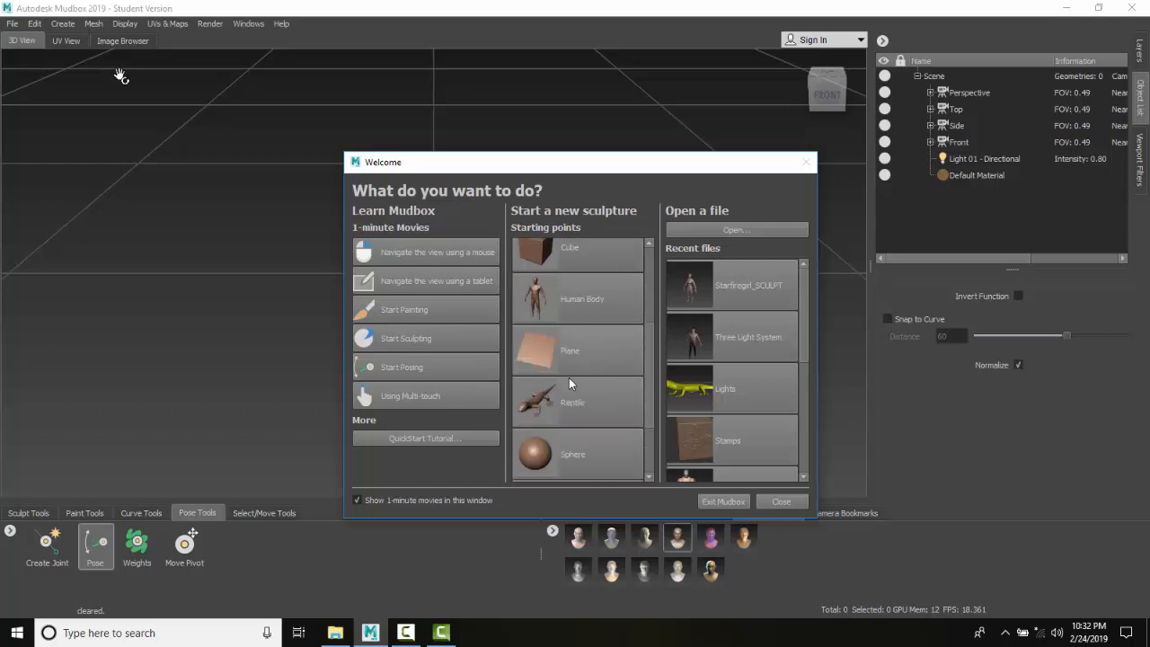
pyautogui.click(555, 302)
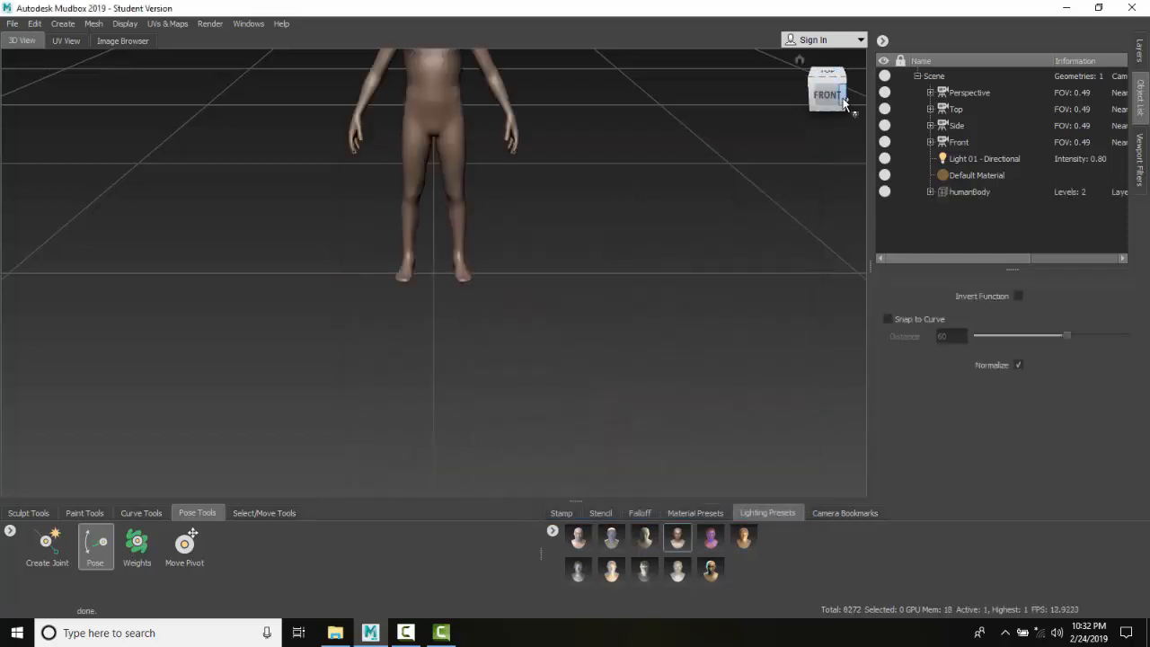
# Step: Create joints on the figure's left arm, placed at the elbow and the wrist
pyautogui.click(824, 97)
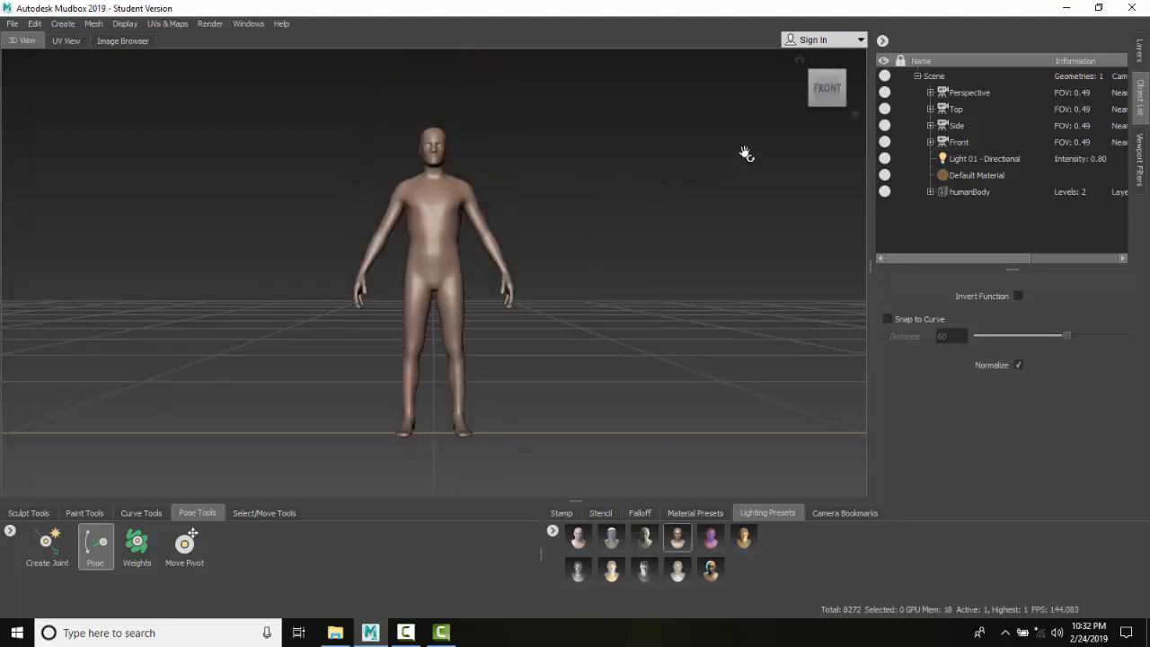
pyautogui.click(853, 91)
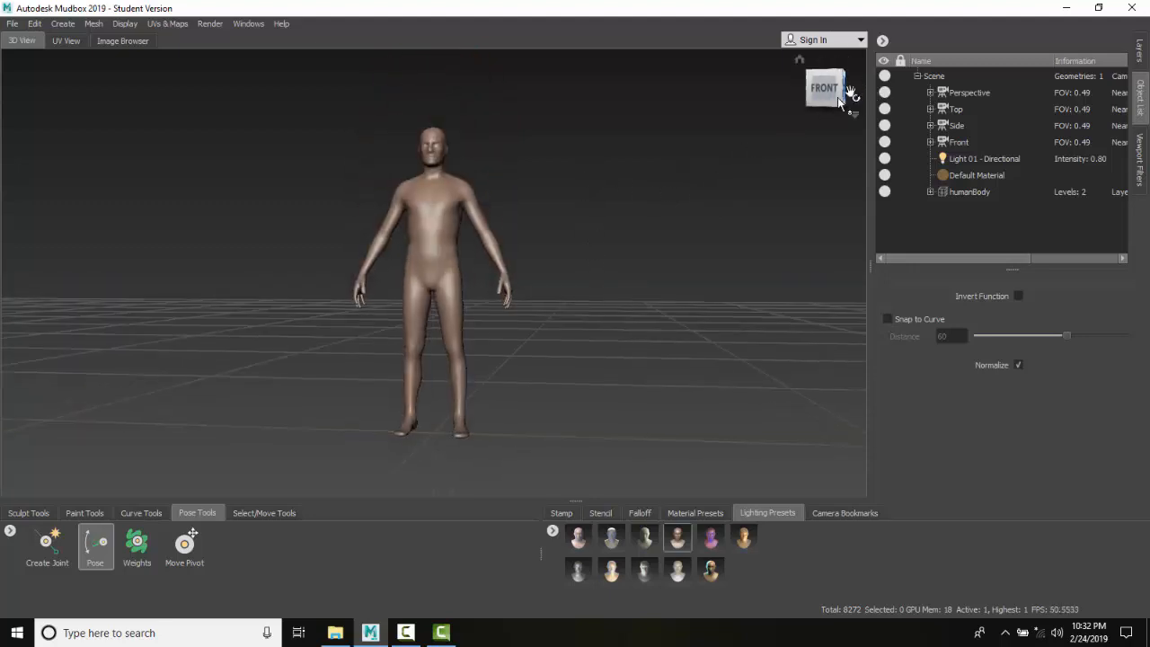
pyautogui.scroll(3, 270, 370)
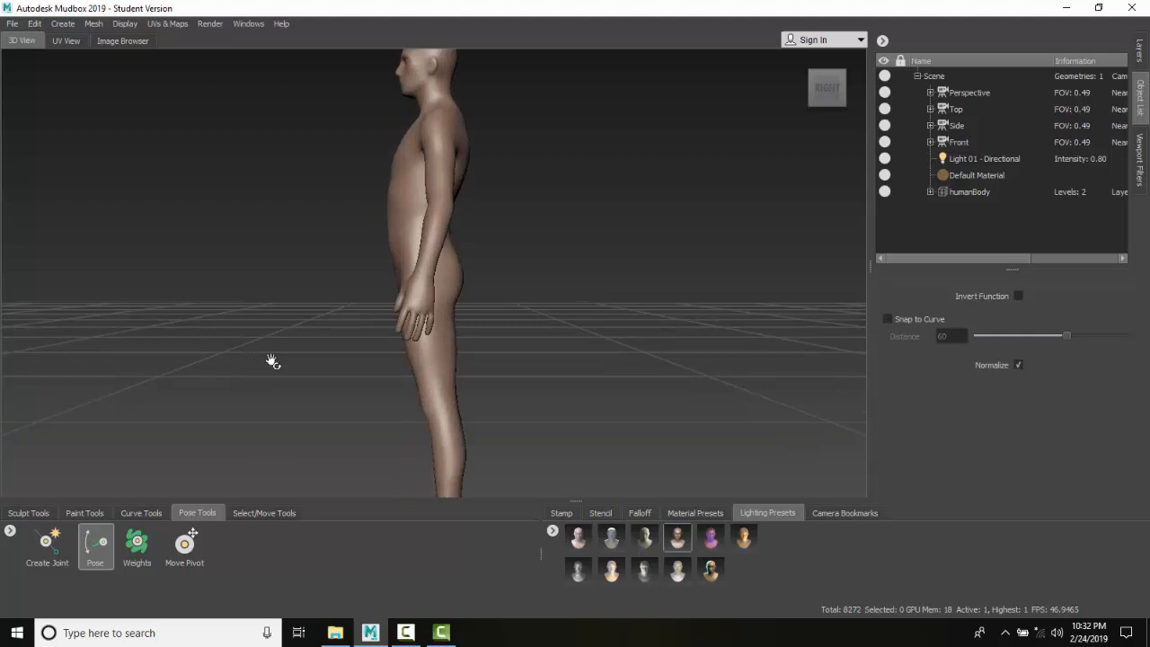
pyautogui.click(50, 544)
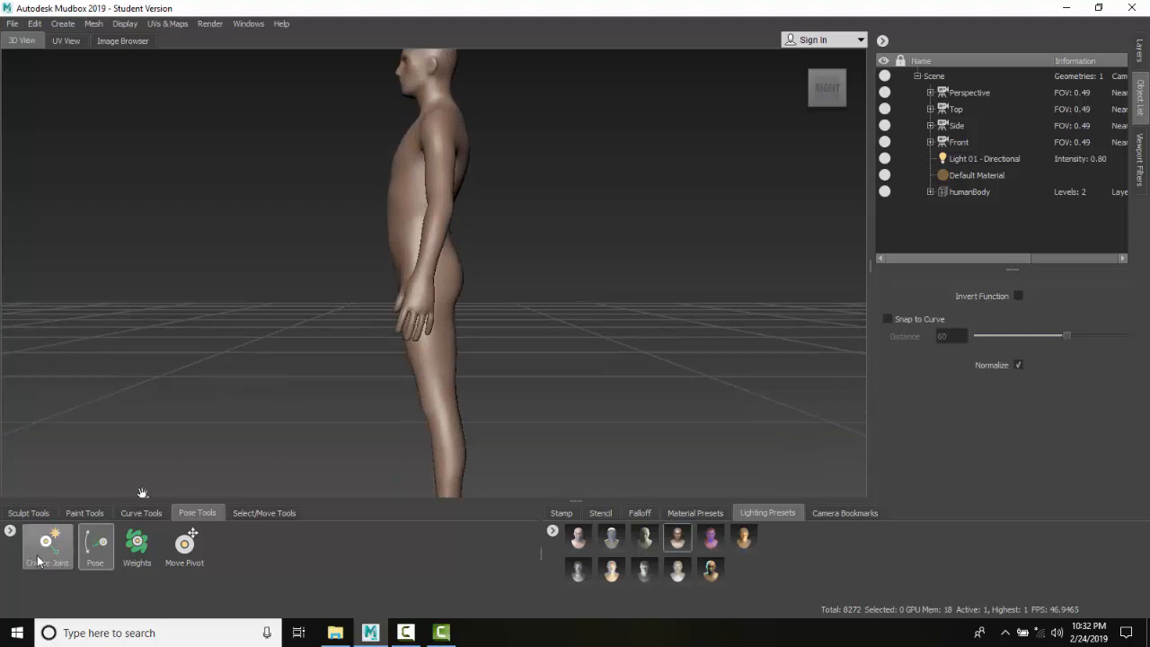
pyautogui.click(441, 201)
pyautogui.click(428, 285)
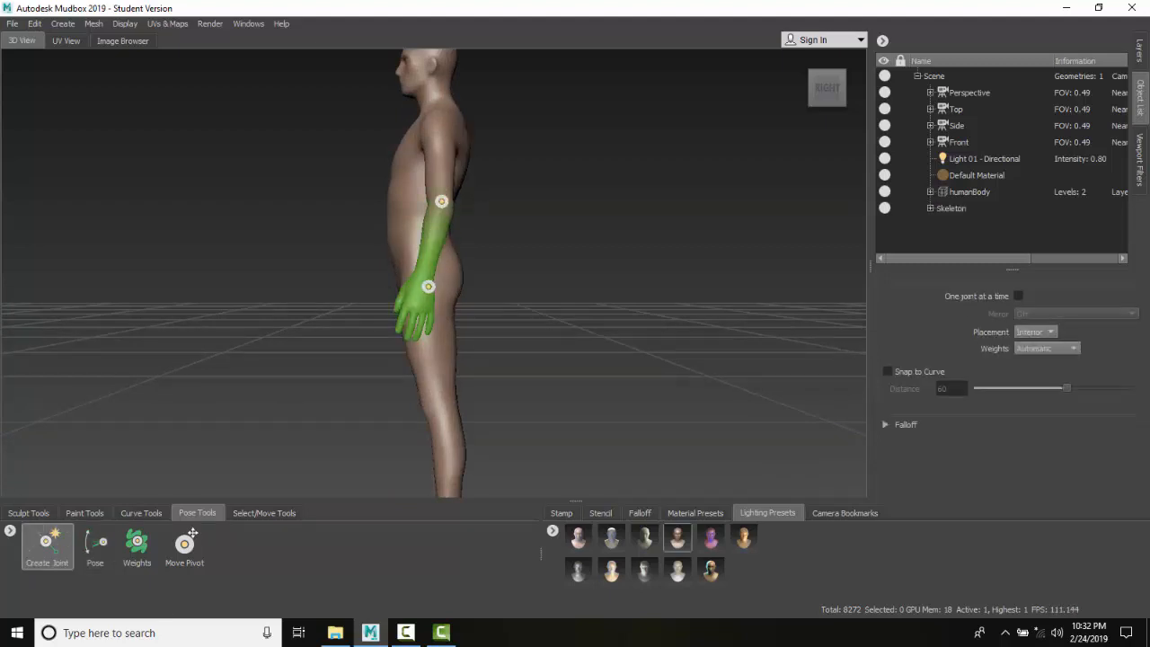
# Step: Pose the left forearm at the elbow joint, raising it to horizontal and swinging it inward across the abdomen
pyautogui.click(97, 544)
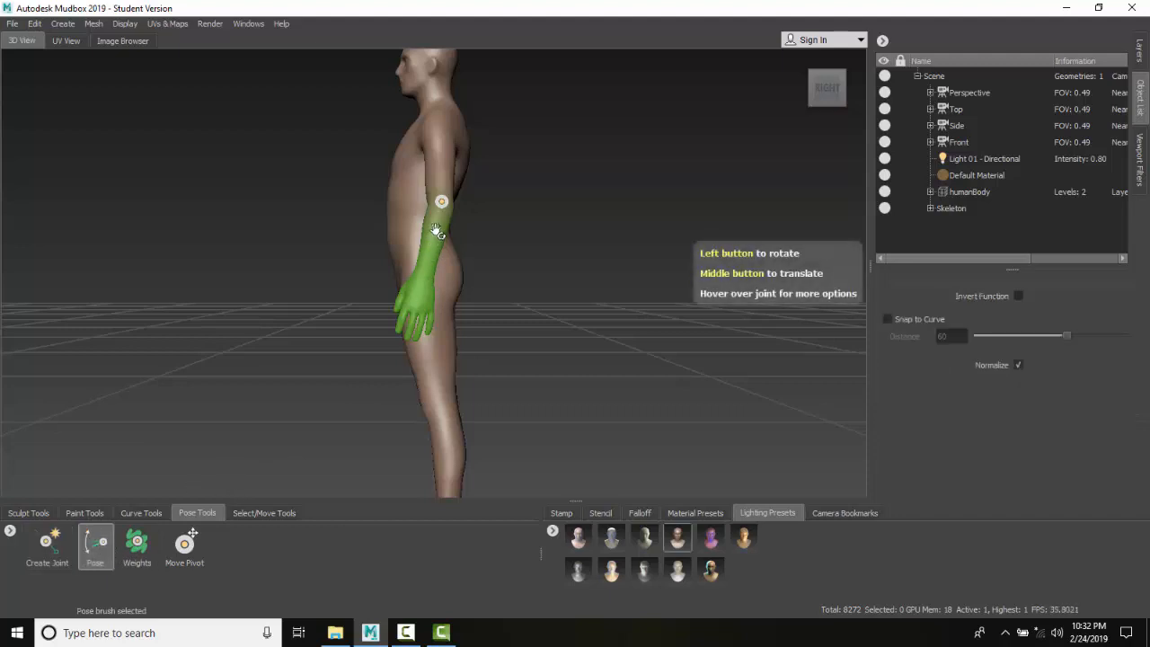
pyautogui.moveTo(439, 222); pyautogui.dragTo(401, 208)
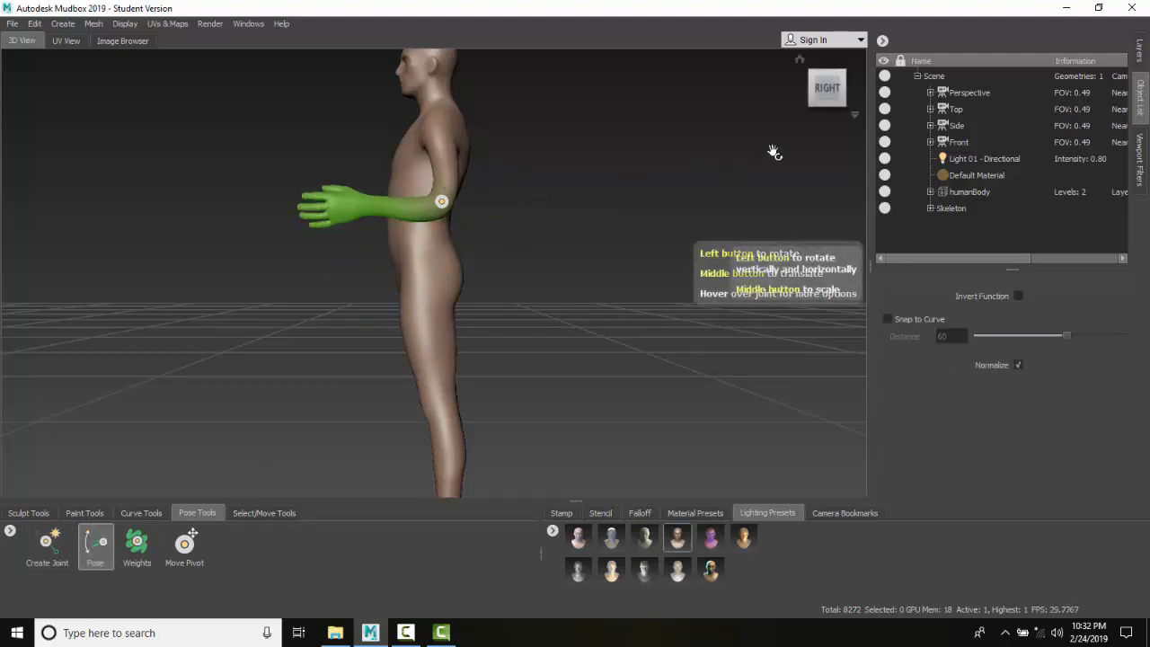
pyautogui.click(802, 91)
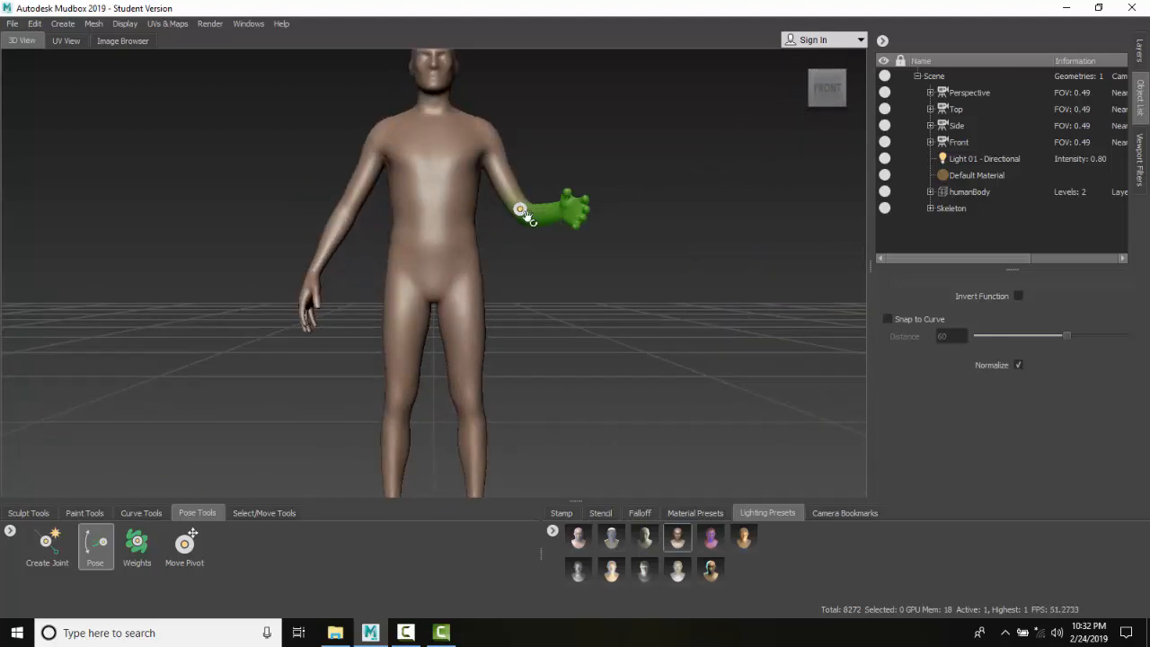
pyautogui.moveTo(526, 210); pyautogui.dragTo(373, 214)
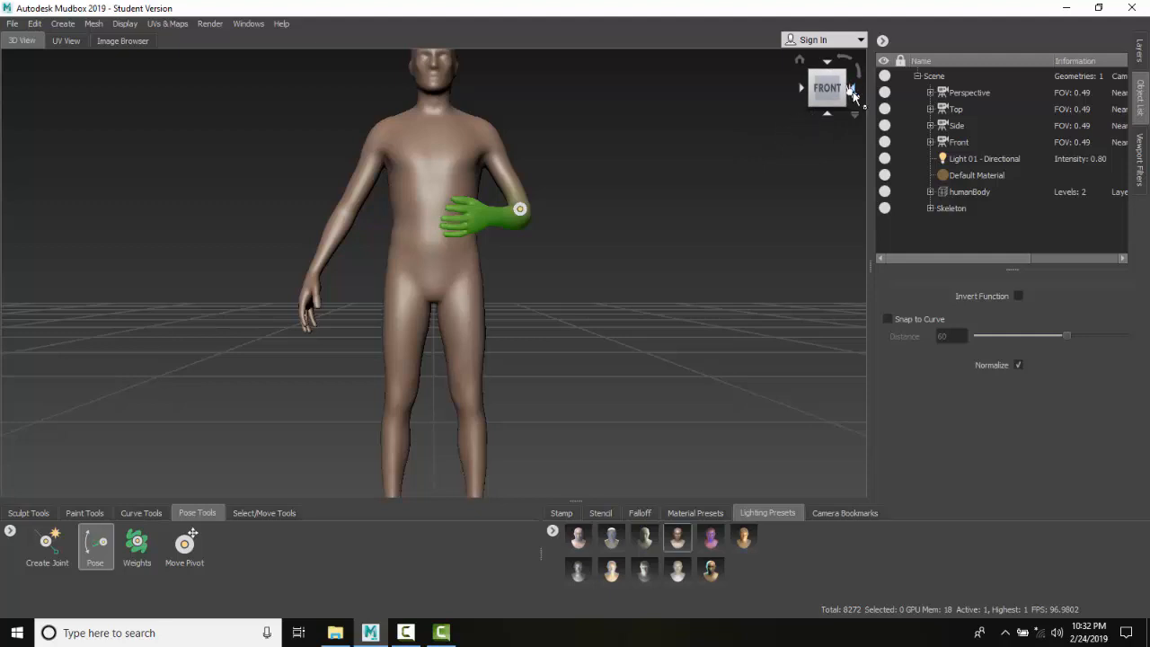
pyautogui.click(852, 92)
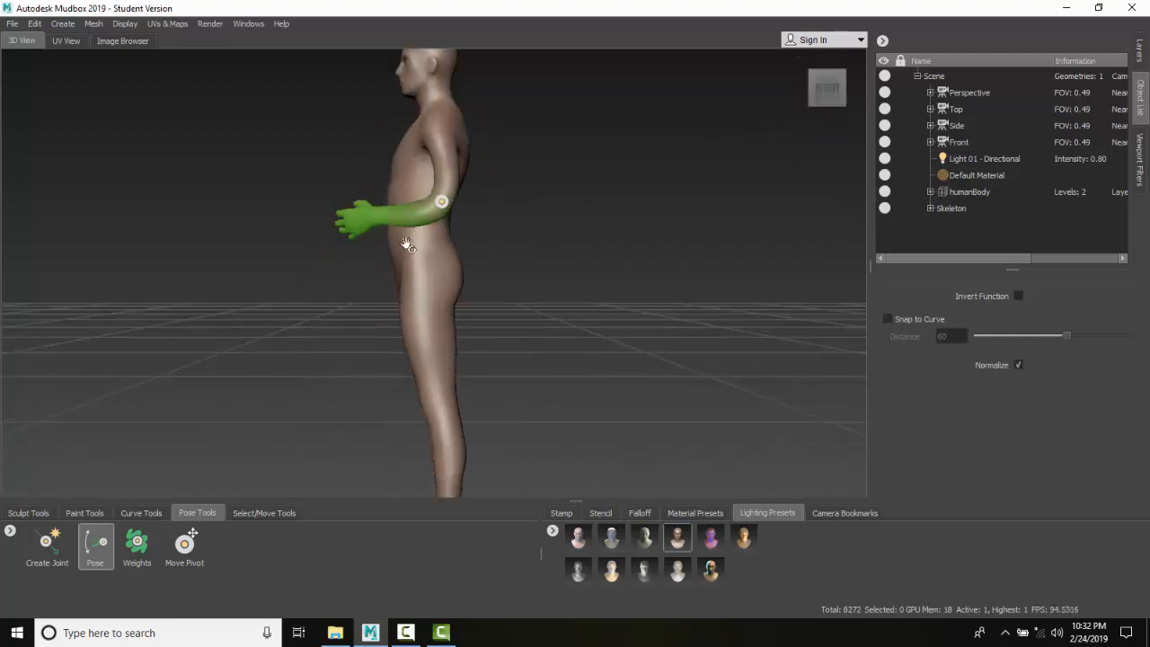